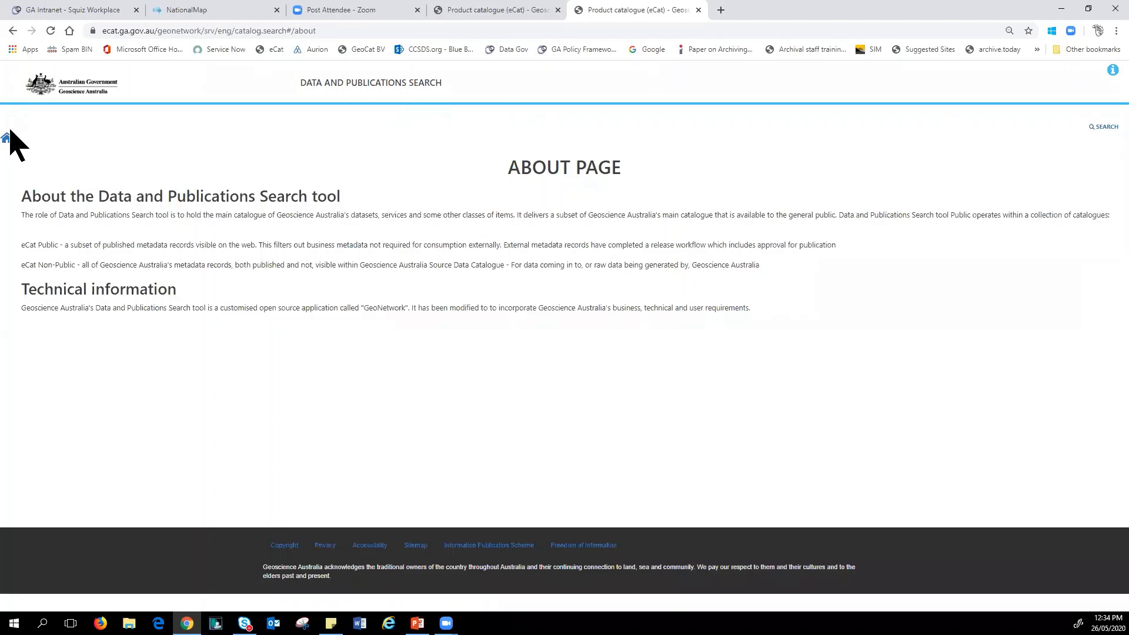
Return to the Science Data and Information Governance Framework 2020-2023 record and look over its details
click(13, 31)
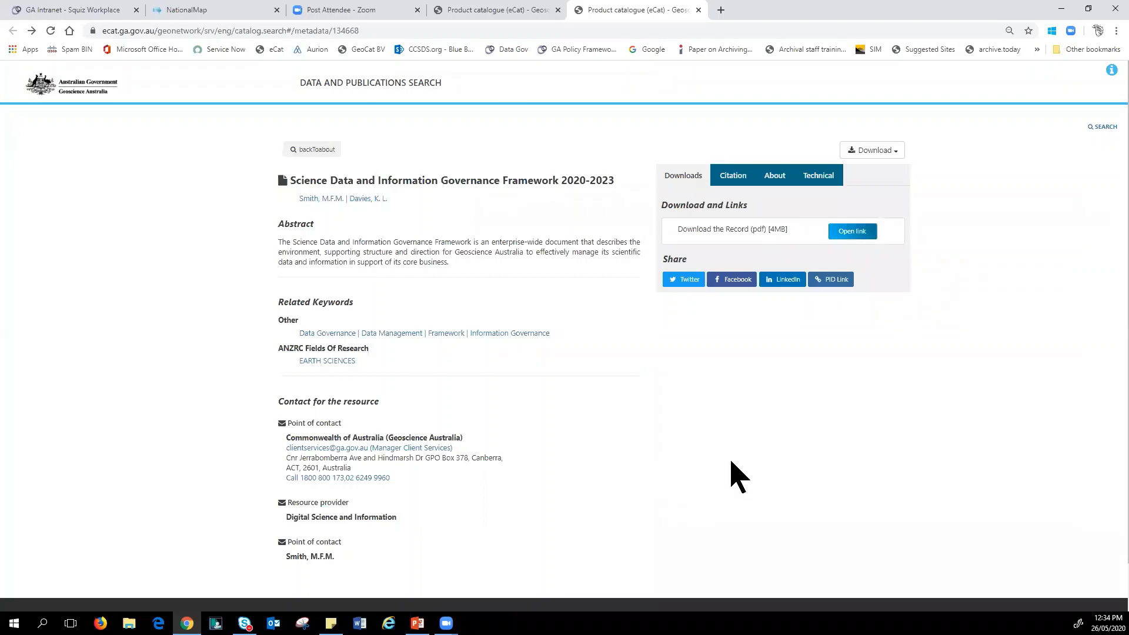
scroll(810, 456, down, 2)
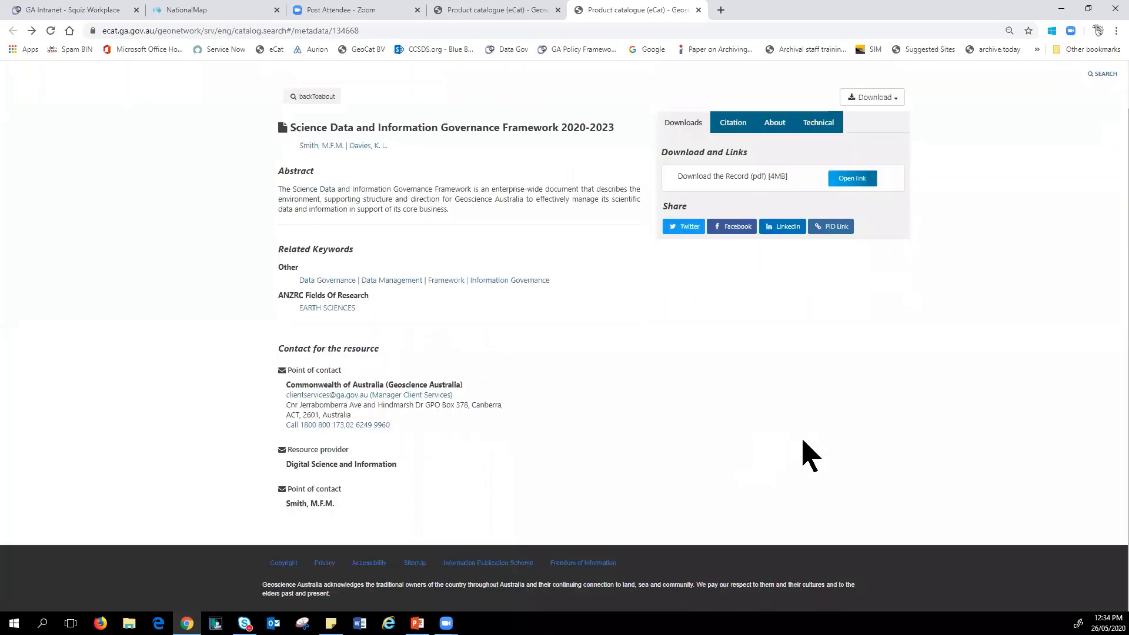
scroll(810, 455, up, 1)
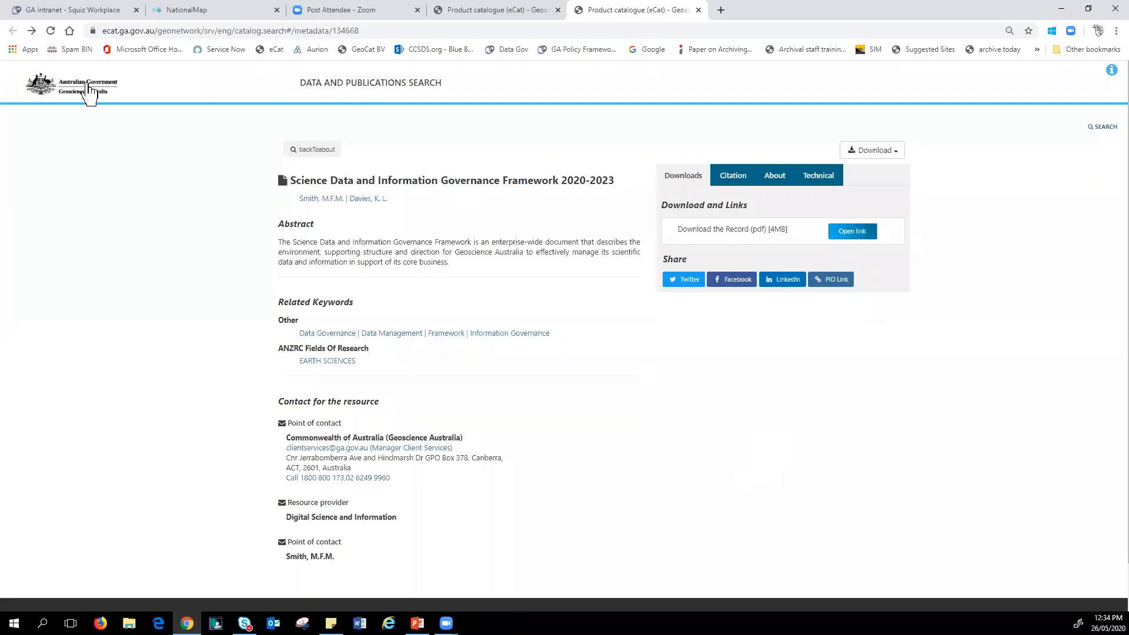
Go to the Geoscience Australia home page and open Data & Publications Search from its Data & Publications section
click(74, 101)
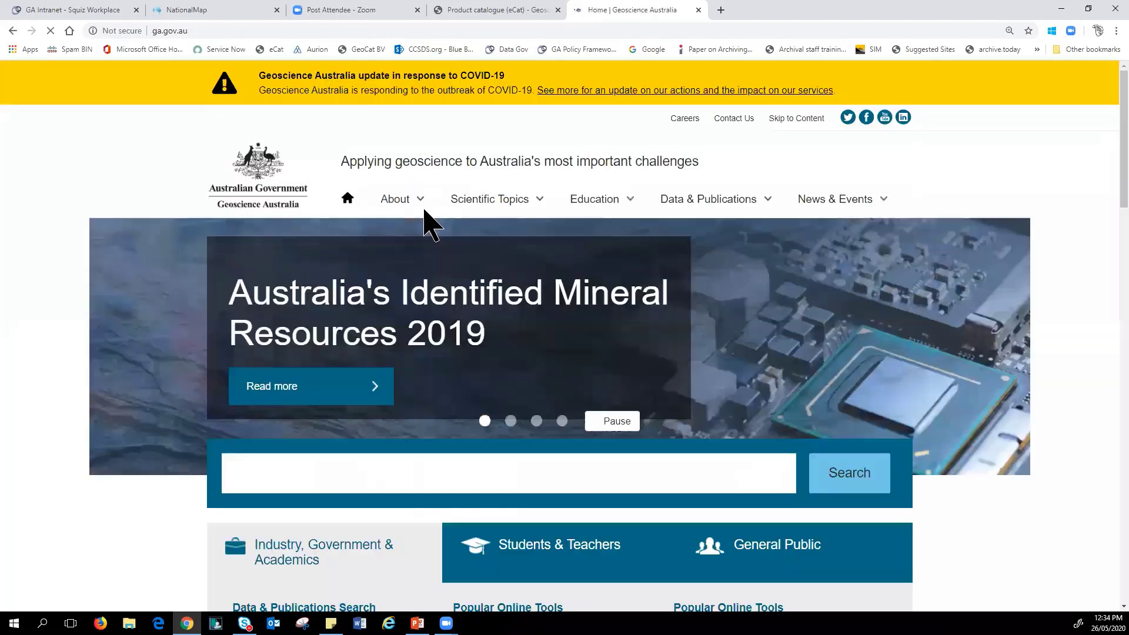
click(738, 200)
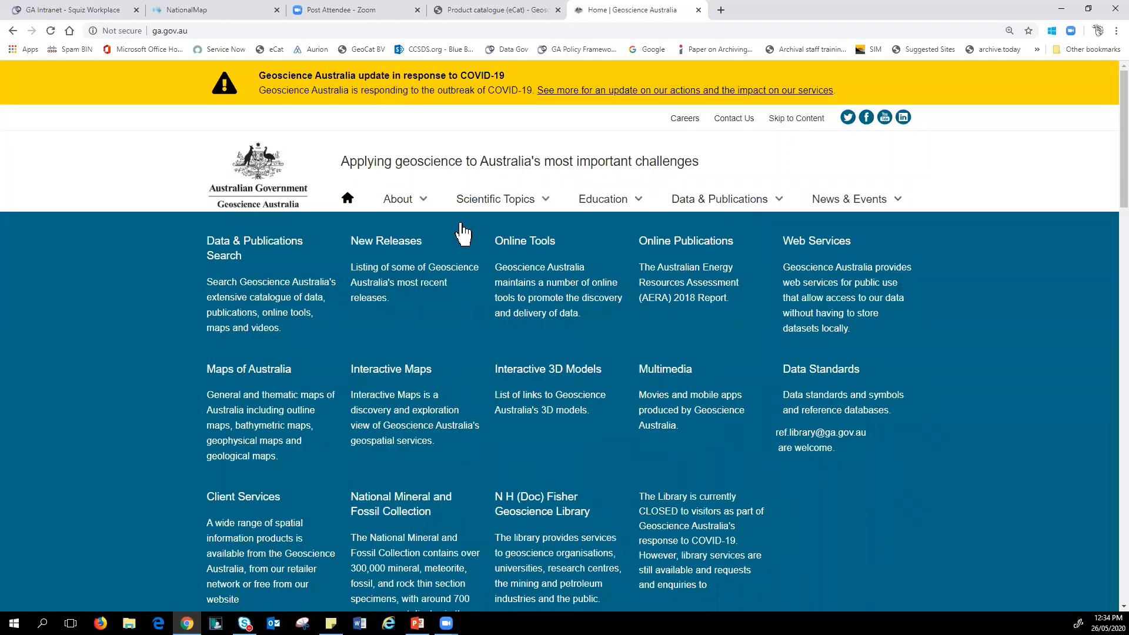
click(257, 248)
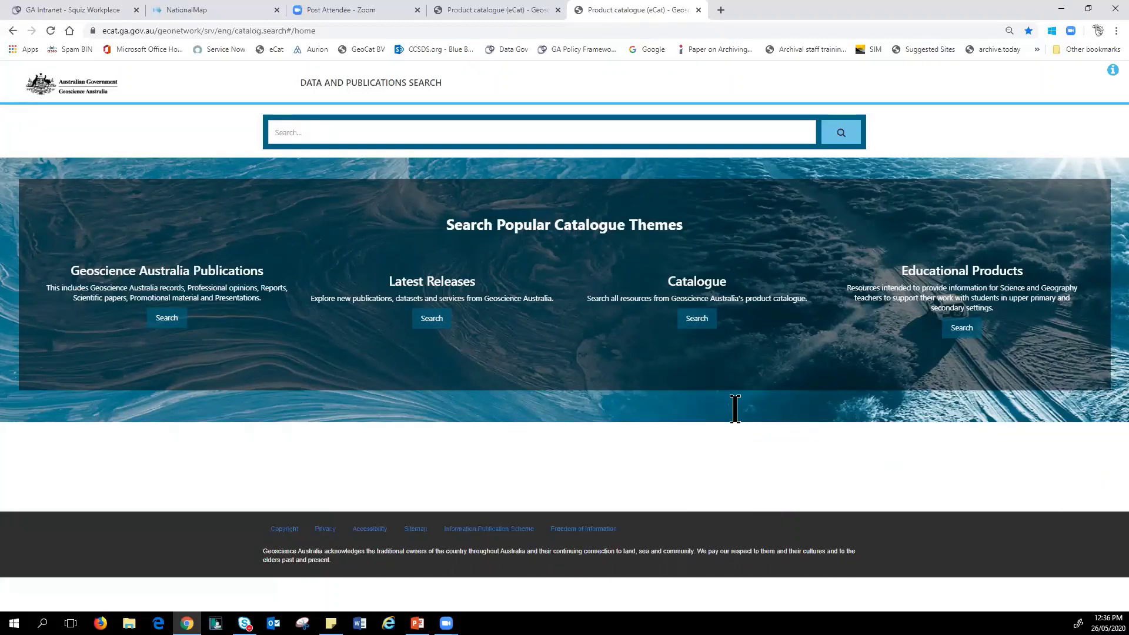
Go to eftf.ga.gov.au and open the Exploring for the Future map portal
drag(323, 31, 96, 31)
text(eftf)
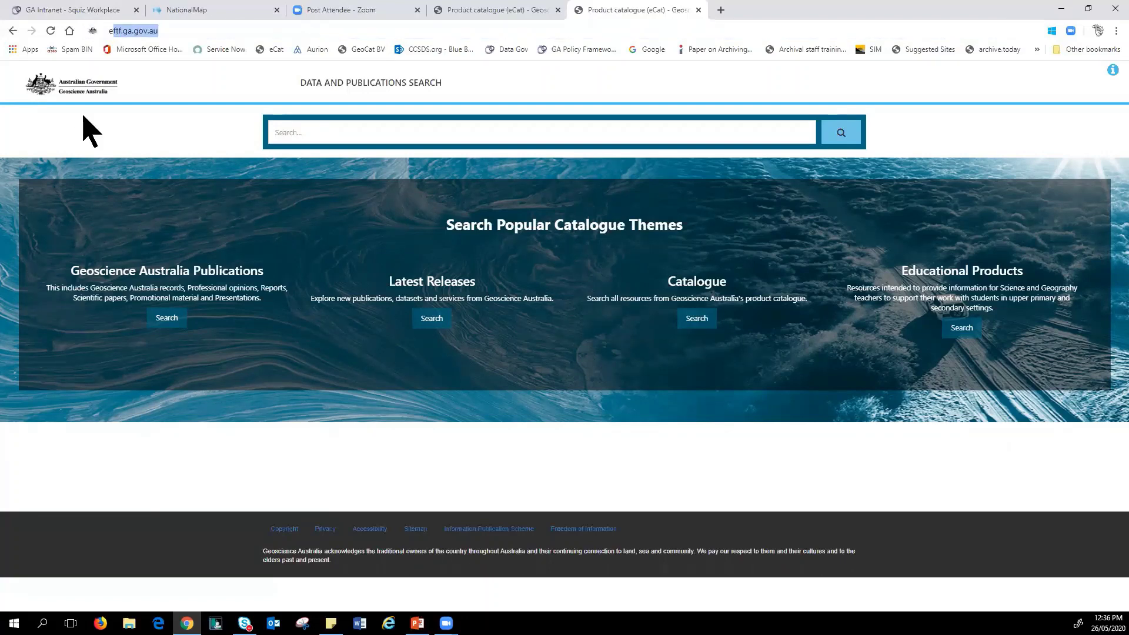
click(100, 202)
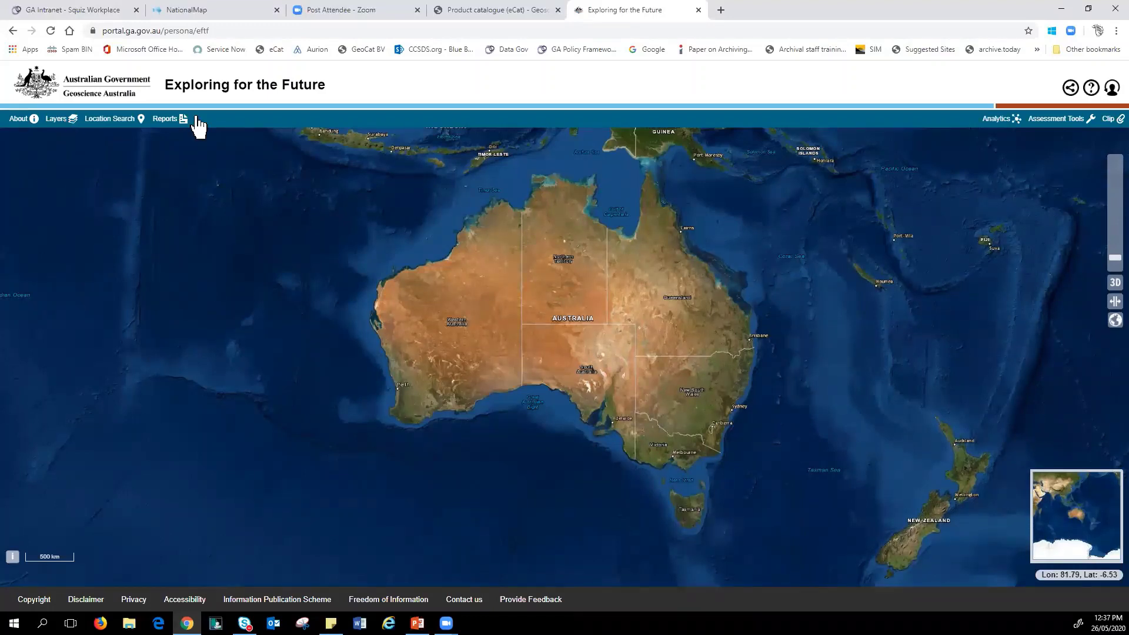
Look through the portal's analytics and assessment tools and its list of themed portals, leaving the map unobstructed
click(1001, 123)
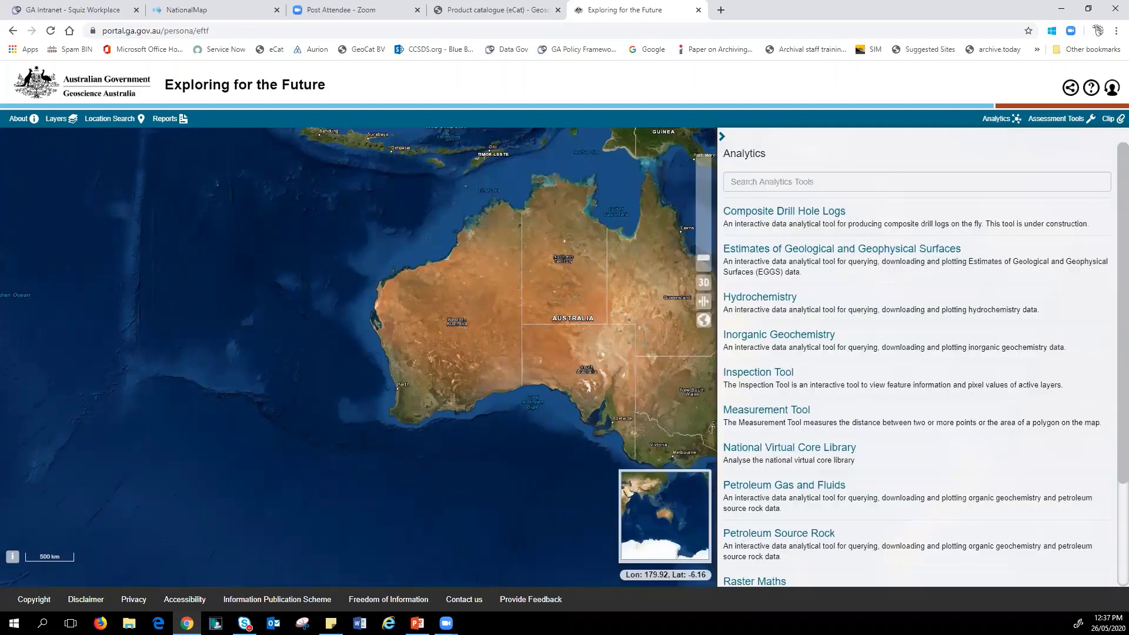
click(1055, 122)
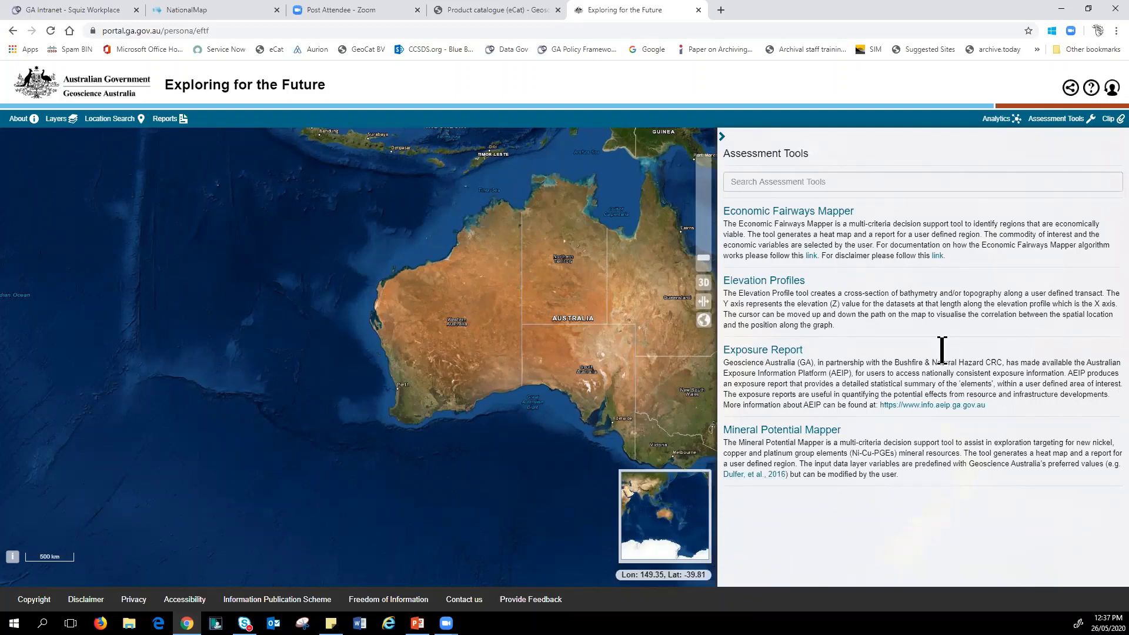
click(1111, 88)
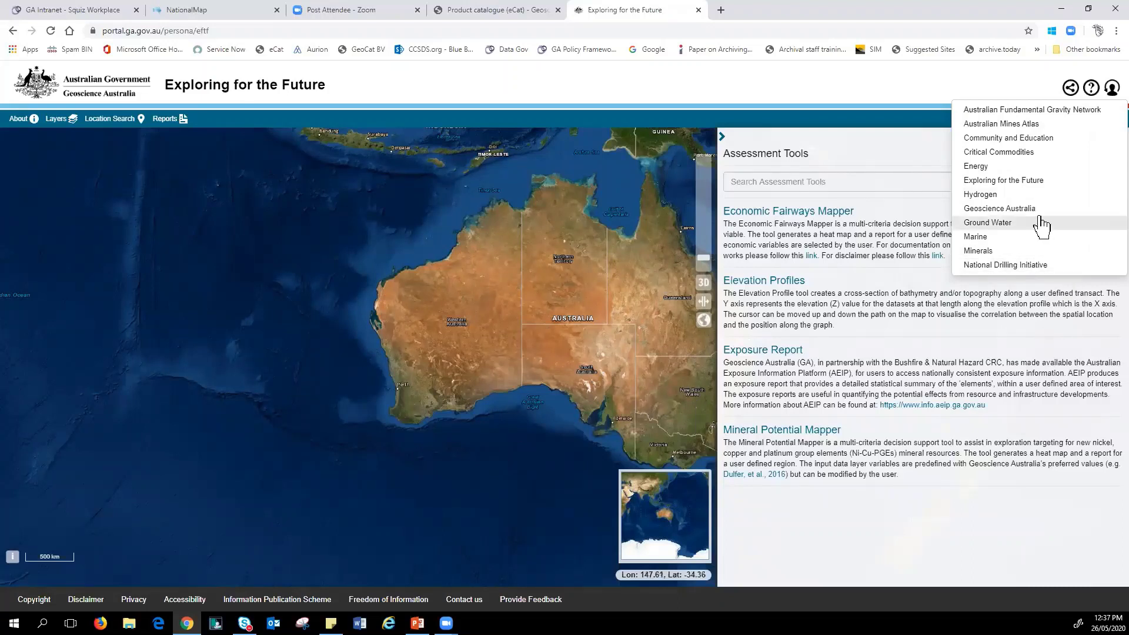
click(1109, 99)
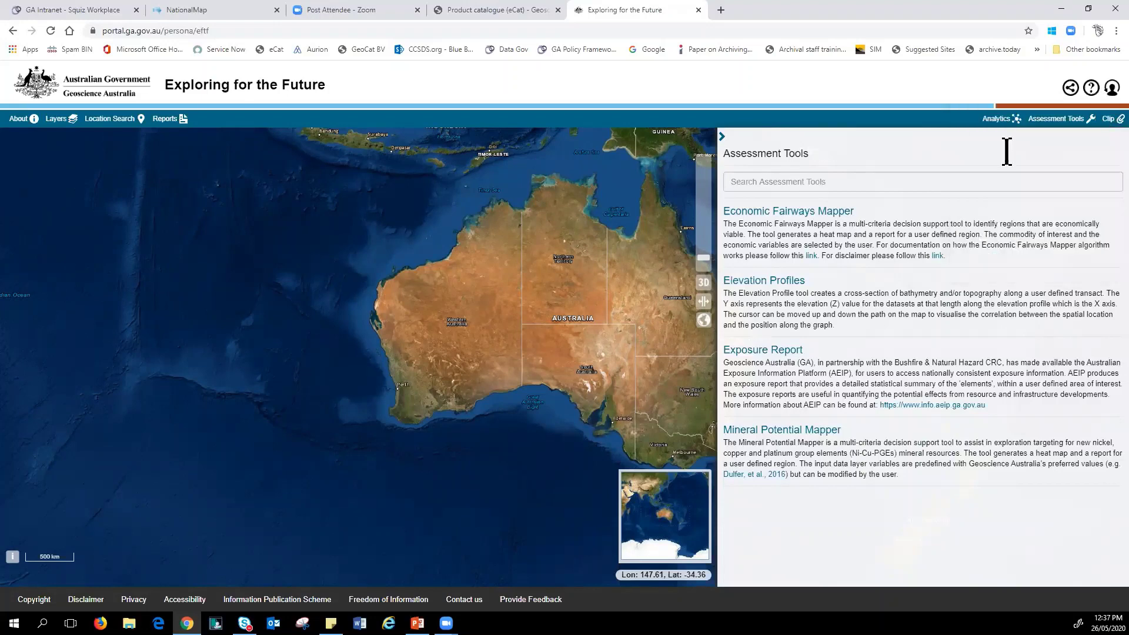
click(723, 138)
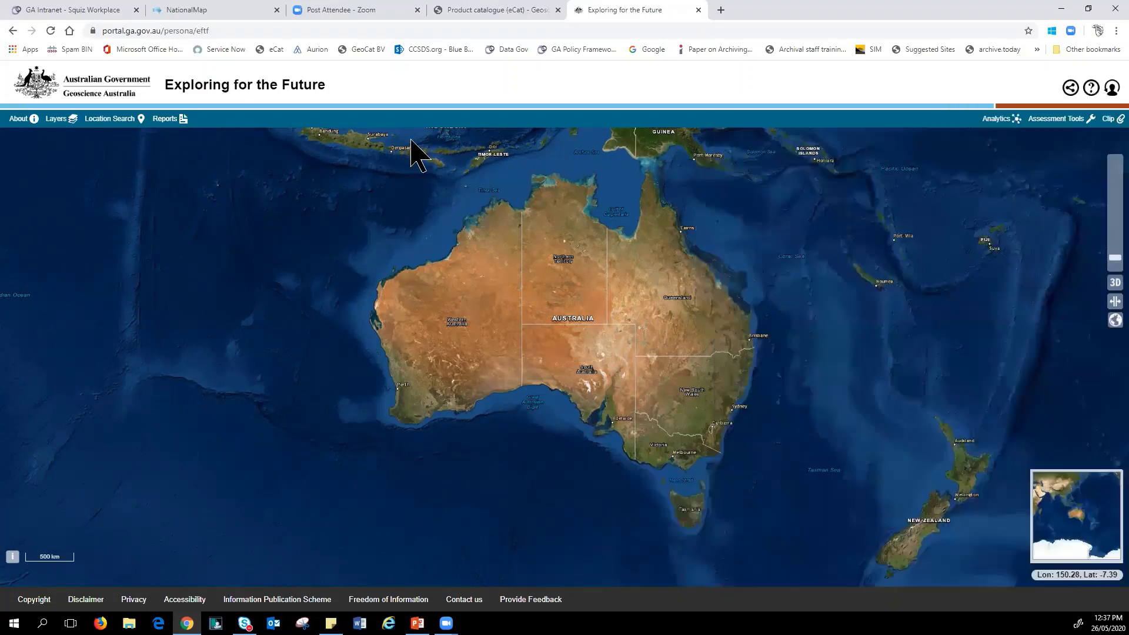
Add the Isotopes - Hafnium All layer from Geochronology and Isotopes to the map
click(60, 125)
click(48, 218)
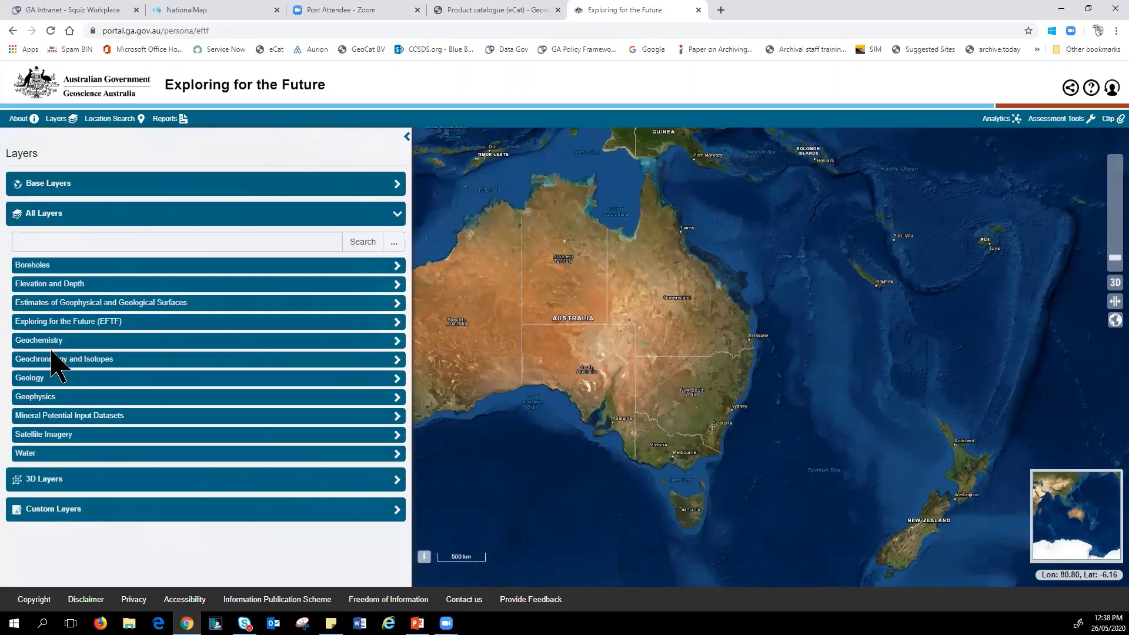
click(52, 359)
click(42, 397)
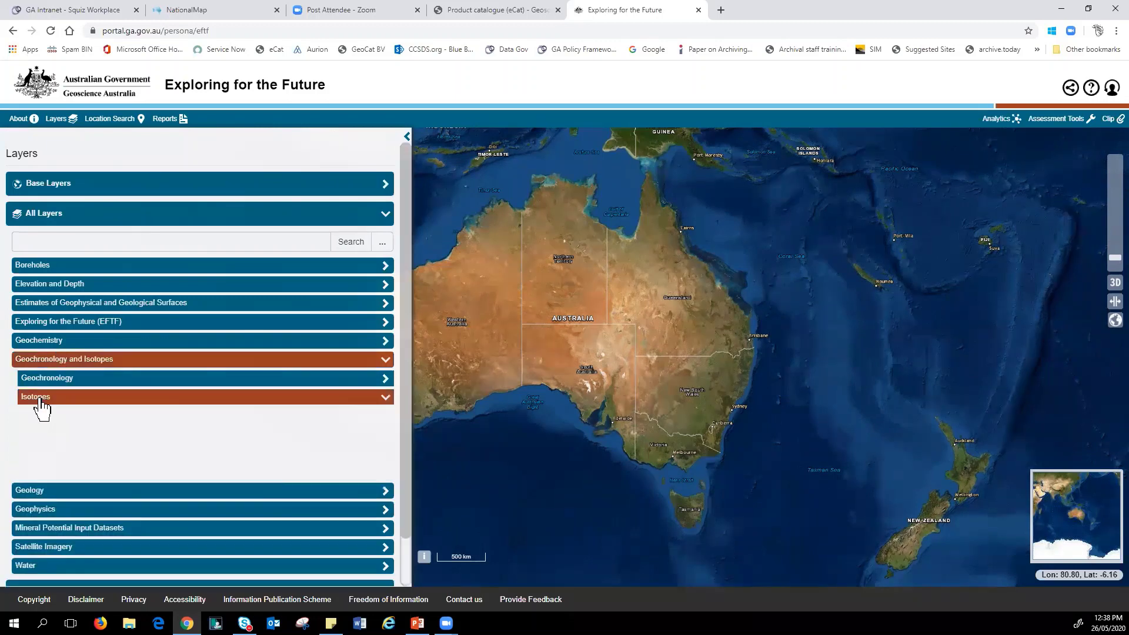
mouse_move(74, 433)
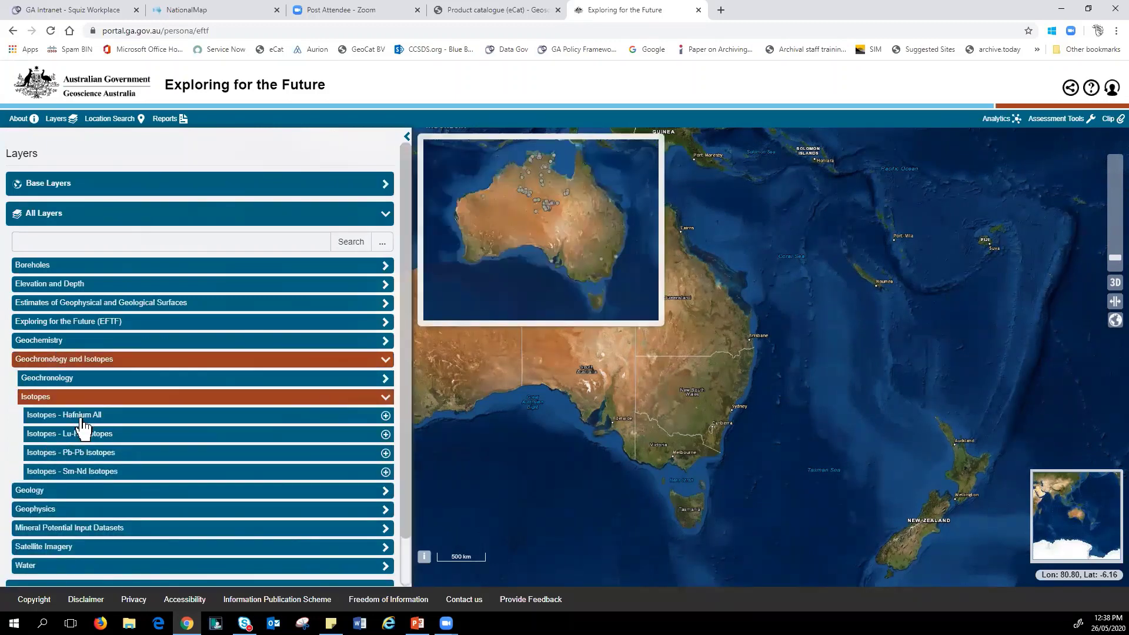
click(87, 418)
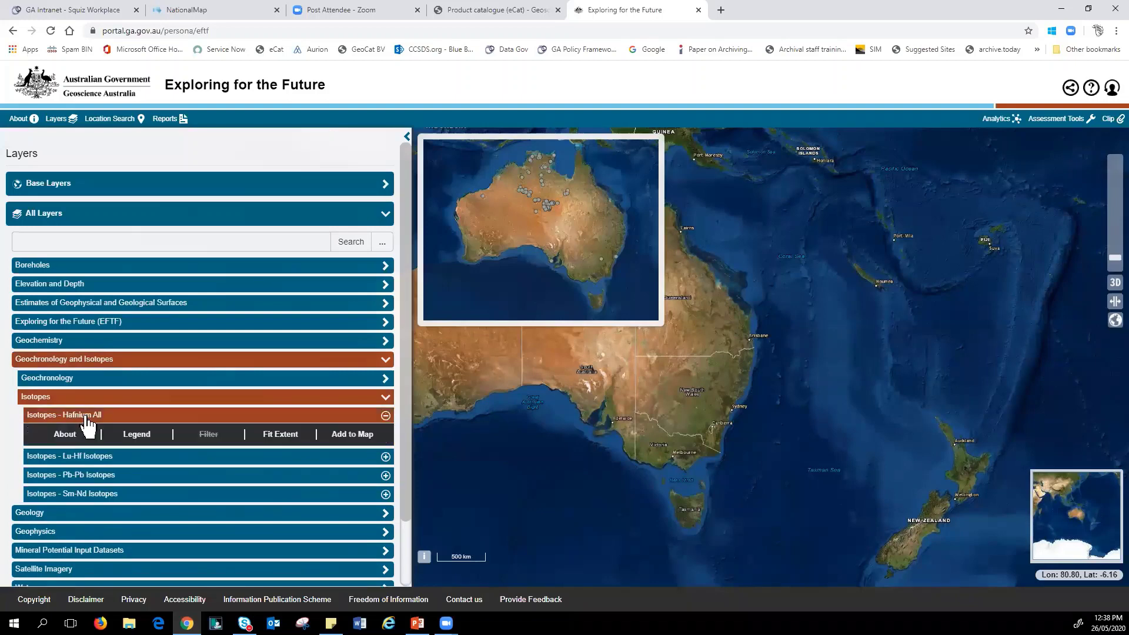
click(352, 435)
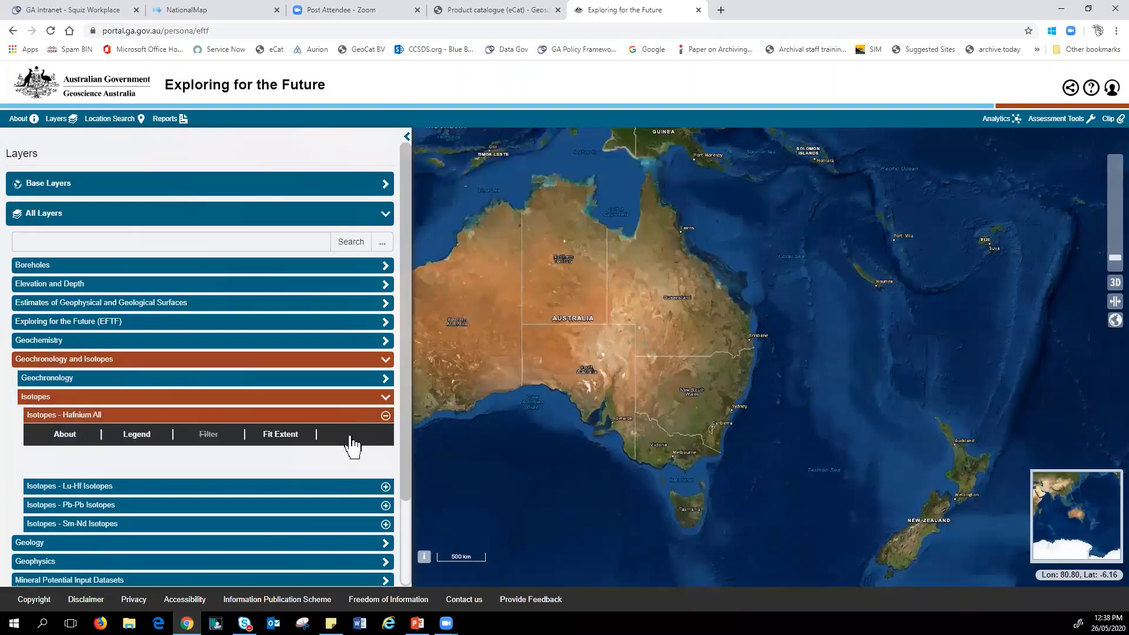
Query the isolated hafnium sample point southwest of Alice Springs and read through its sample and isotope analysis attributes
scroll(593, 342, up, 3)
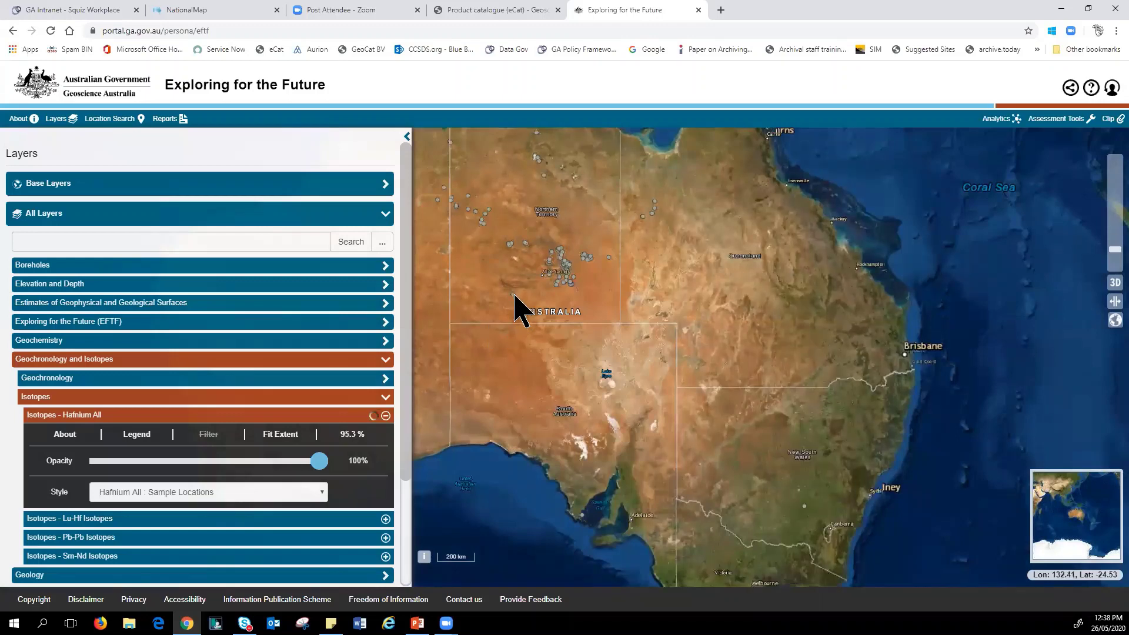
click(512, 296)
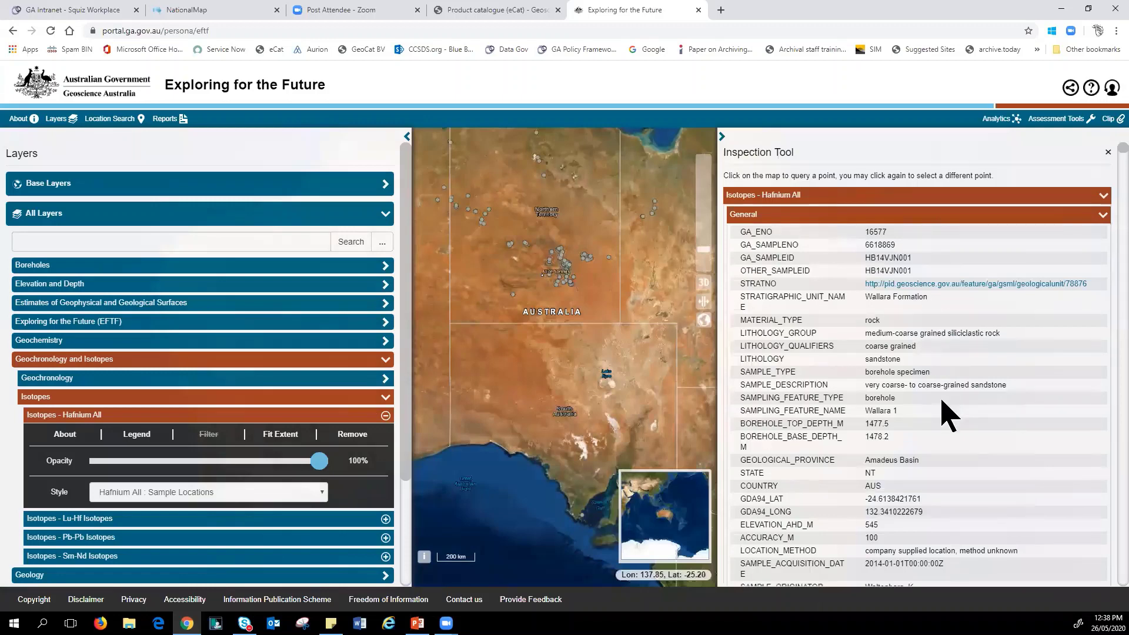
scroll(951, 382, down, 4)
scroll(995, 338, down, 12)
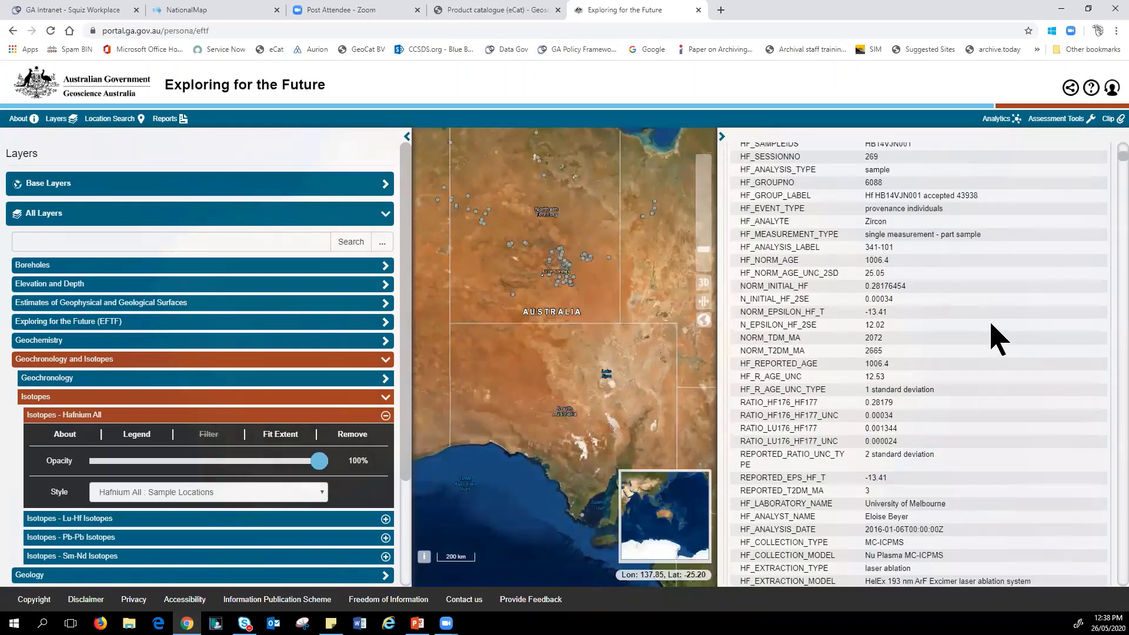
scroll(996, 338, down, 8)
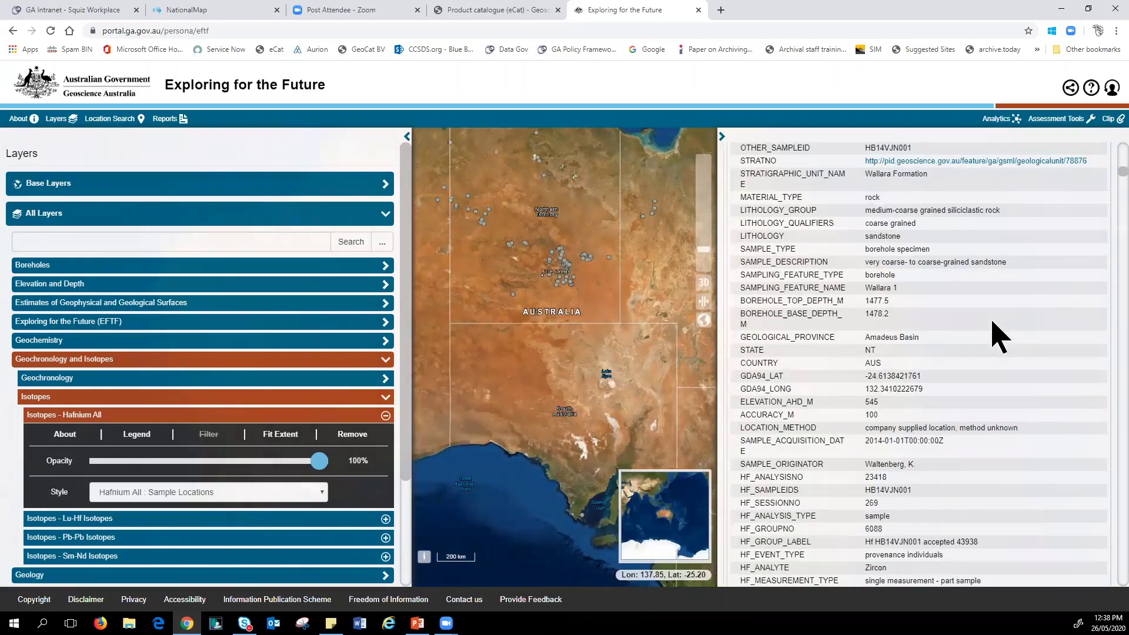
scroll(996, 339, down, 10)
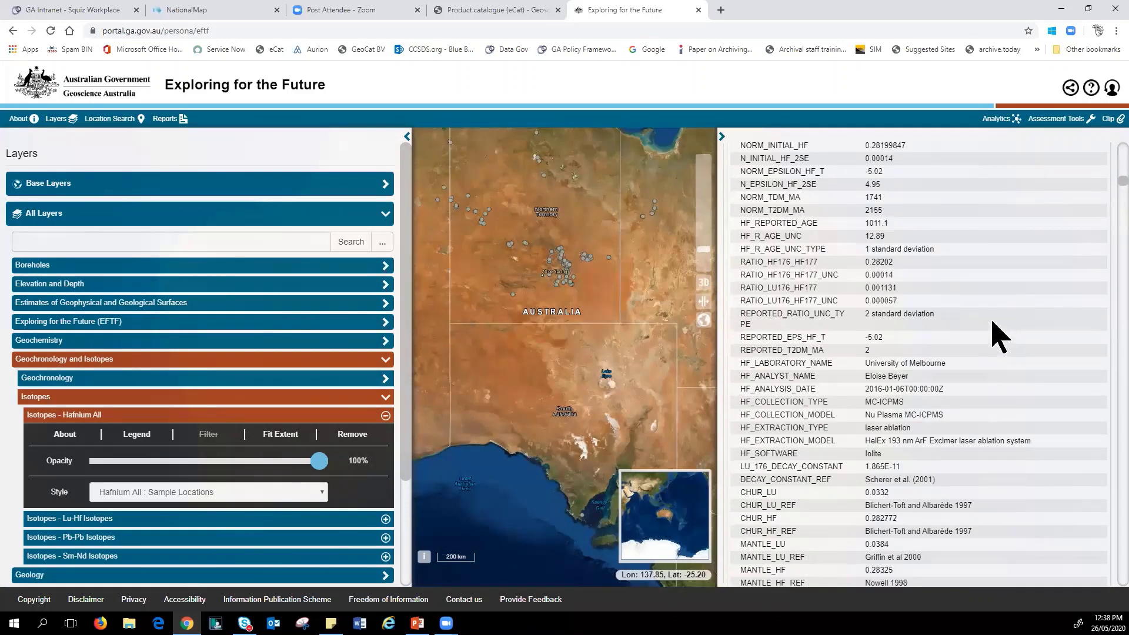
scroll(998, 337, down, 4)
scroll(998, 335, down, 1)
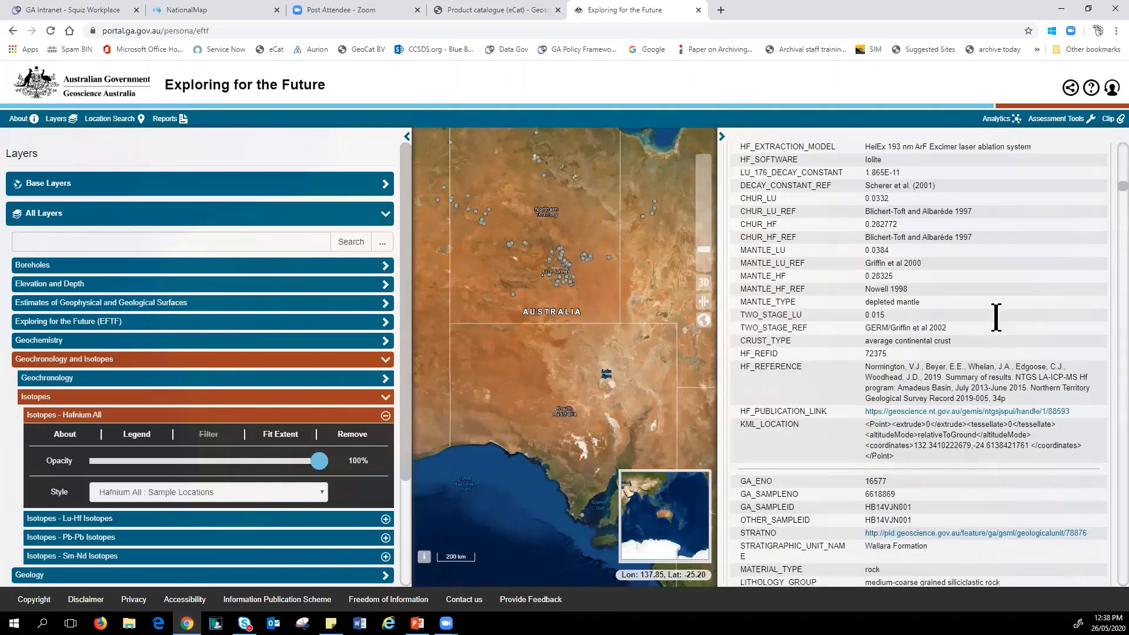
scroll(996, 322, down, 1)
scroll(1046, 339, down, 3)
scroll(1047, 339, down, 4)
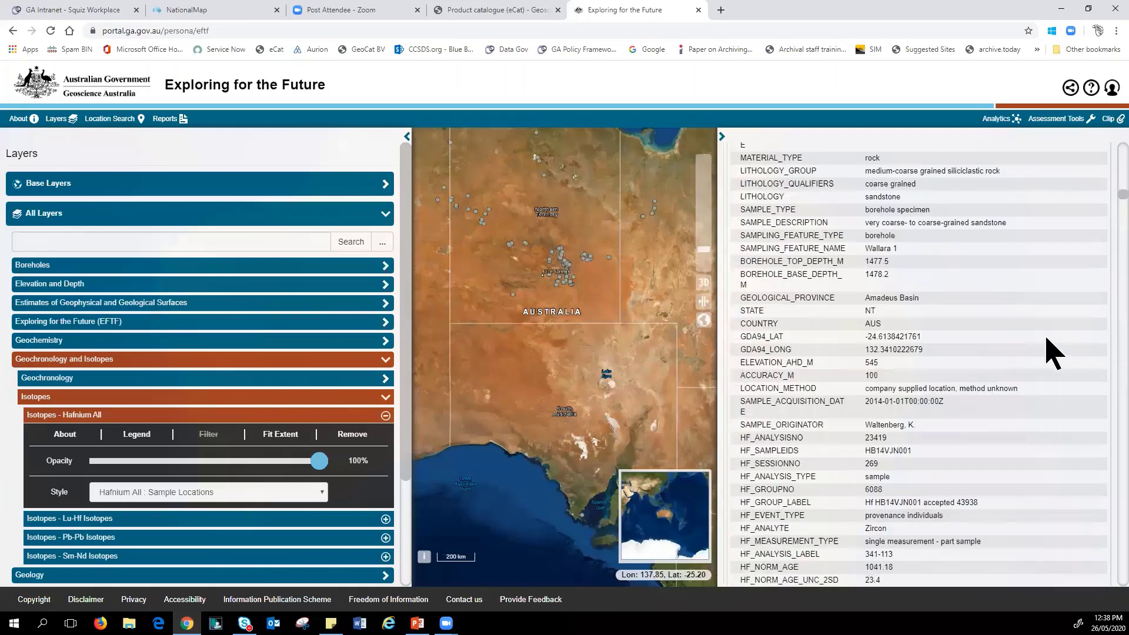
scroll(1024, 317, down, 3)
scroll(1024, 324, down, 12)
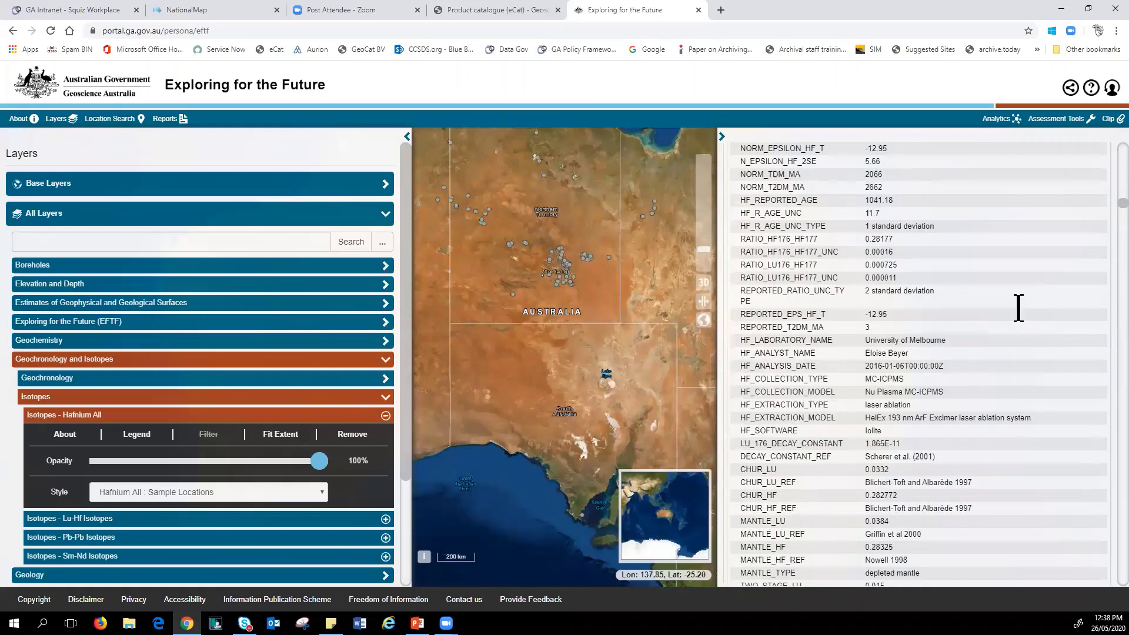
scroll(1013, 301, down, 4)
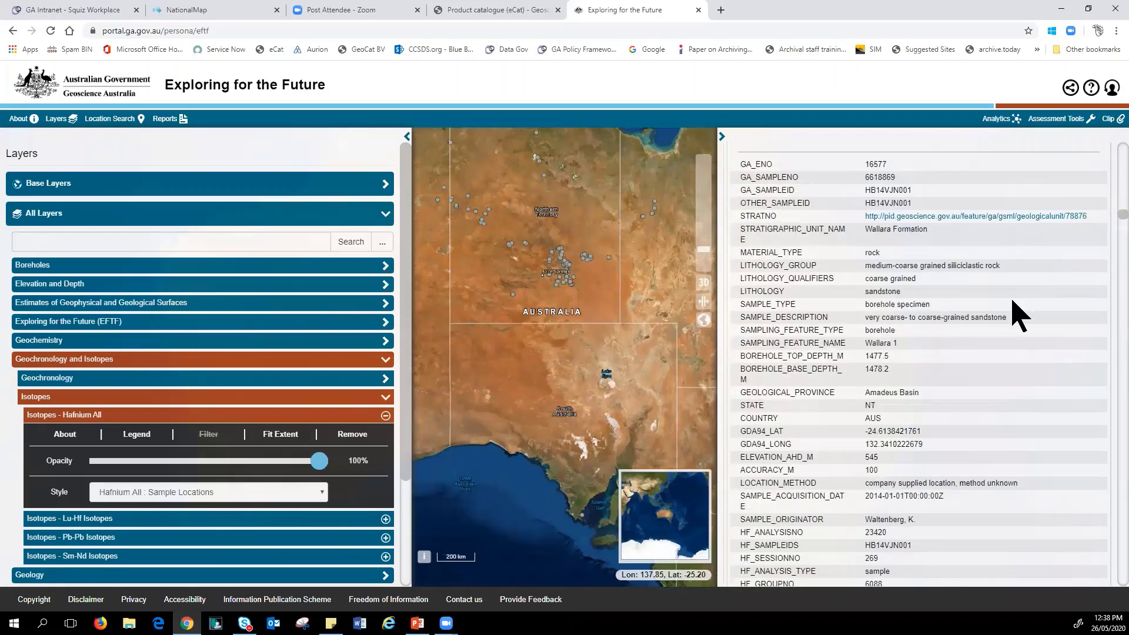
scroll(1020, 318, down, 2)
scroll(1021, 318, down, 10)
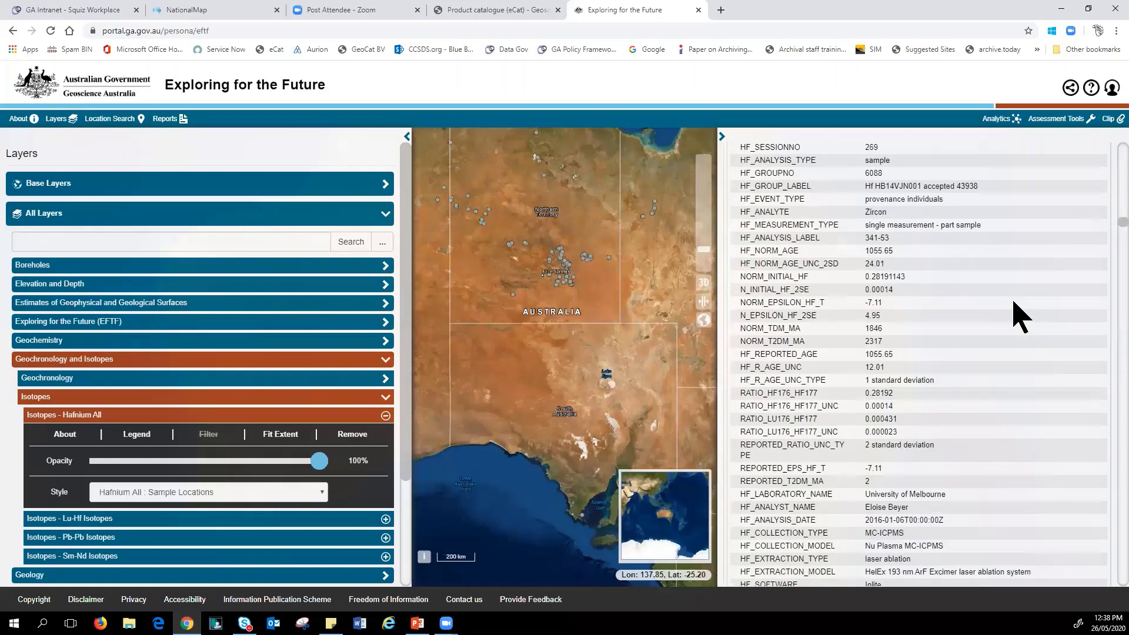
scroll(1020, 317, down, 2)
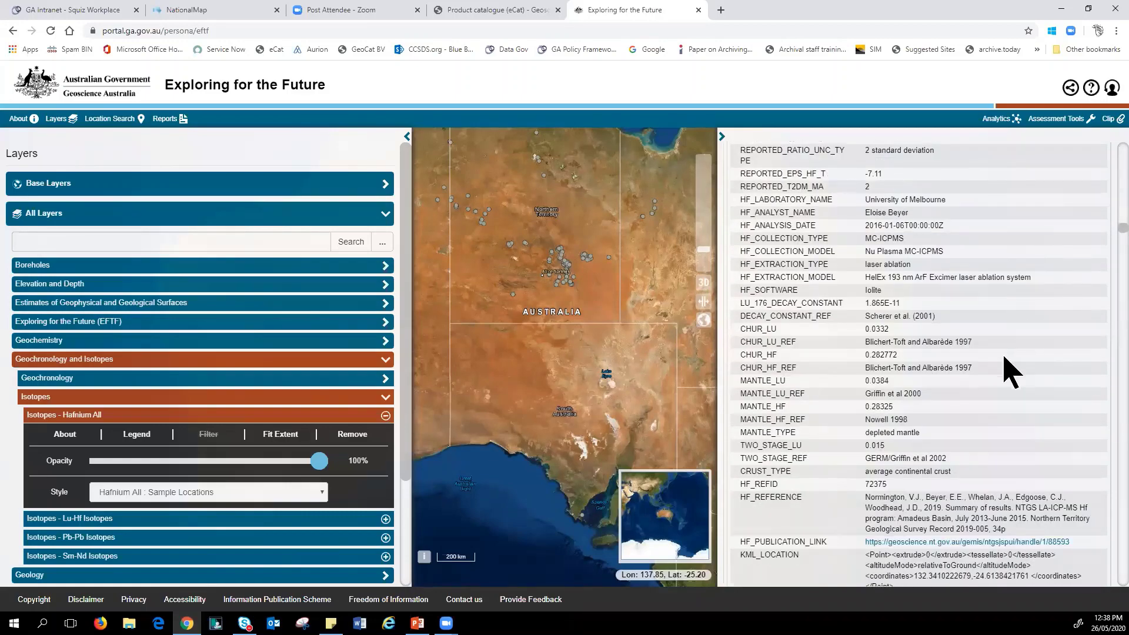
scroll(1007, 364, down, 5)
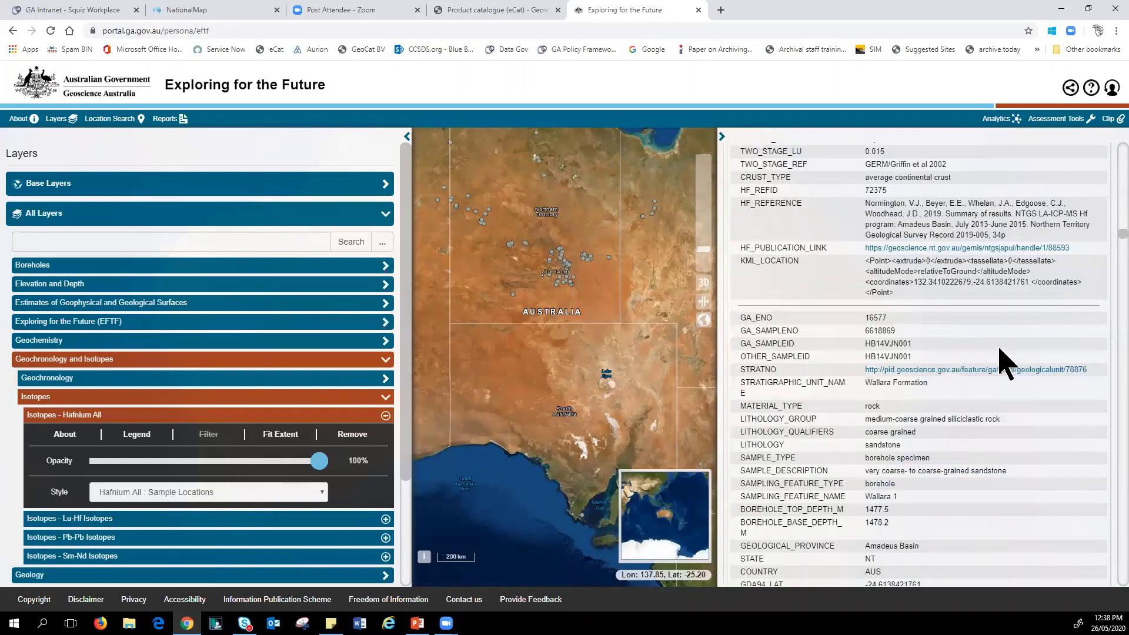
scroll(1007, 364, down, 5)
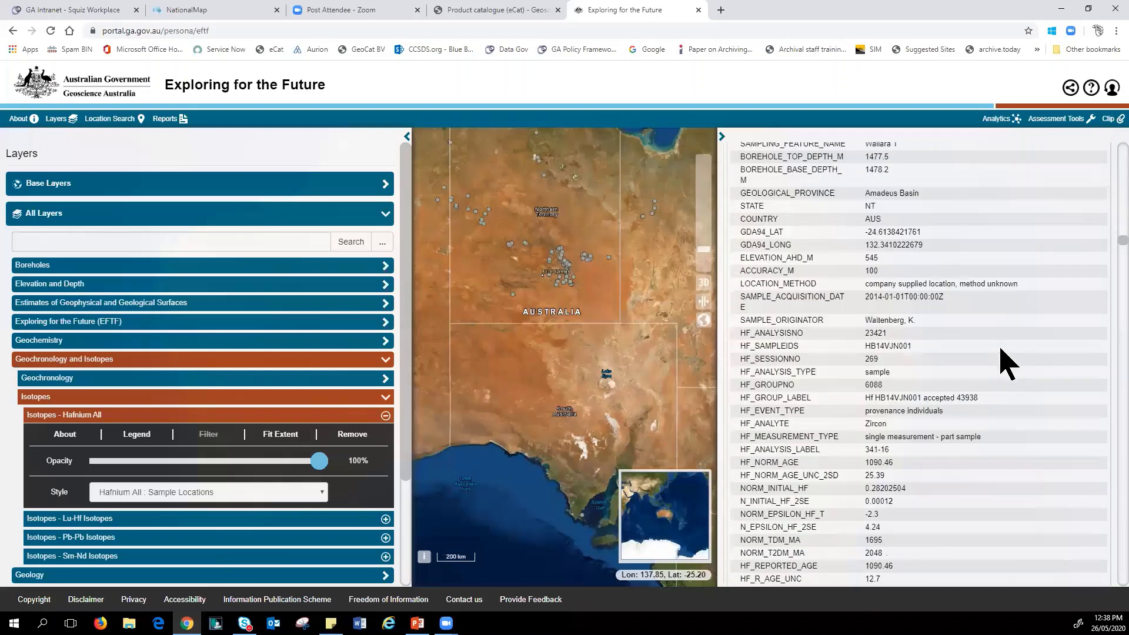
Collapse the layer list and the inspection results to show the hafnium sample locations across the full map
click(407, 138)
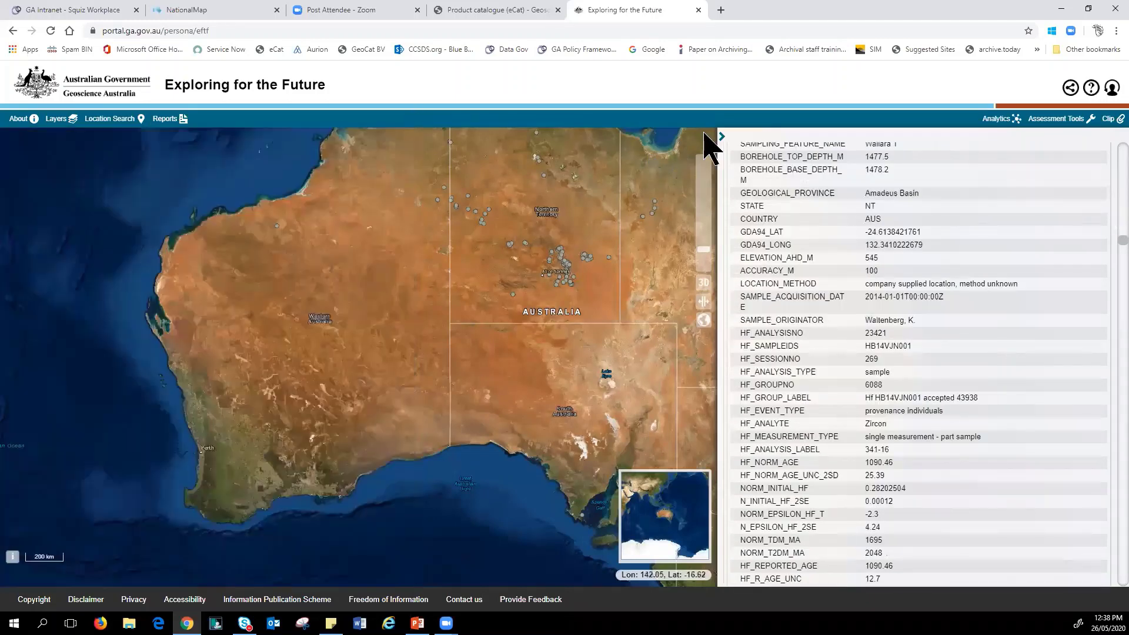
click(727, 139)
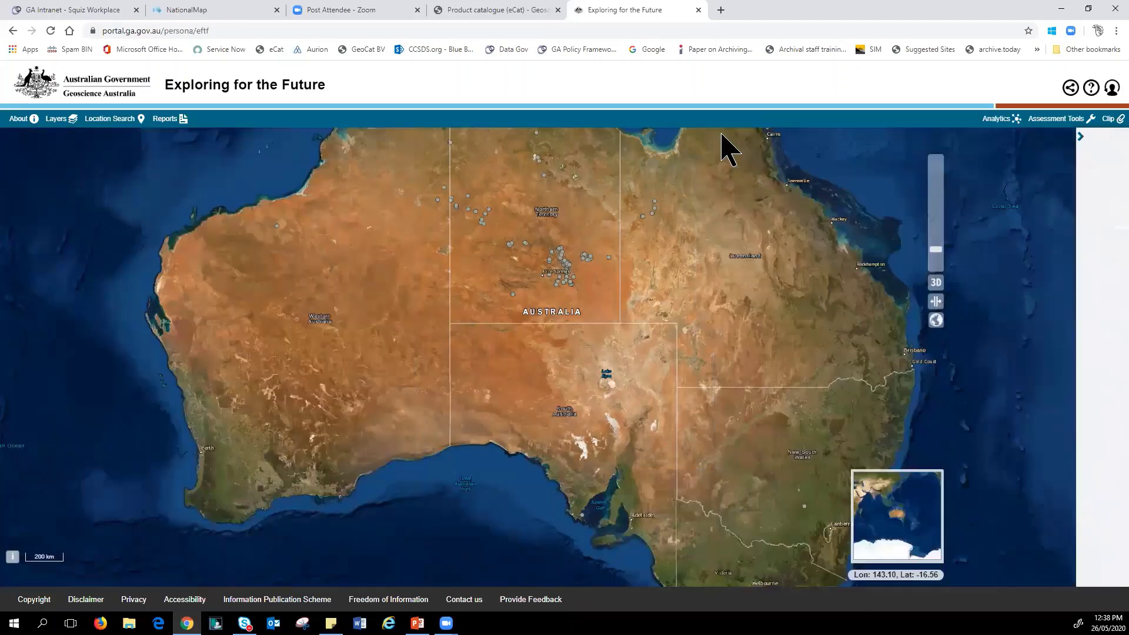
scroll(586, 297, up, 1)
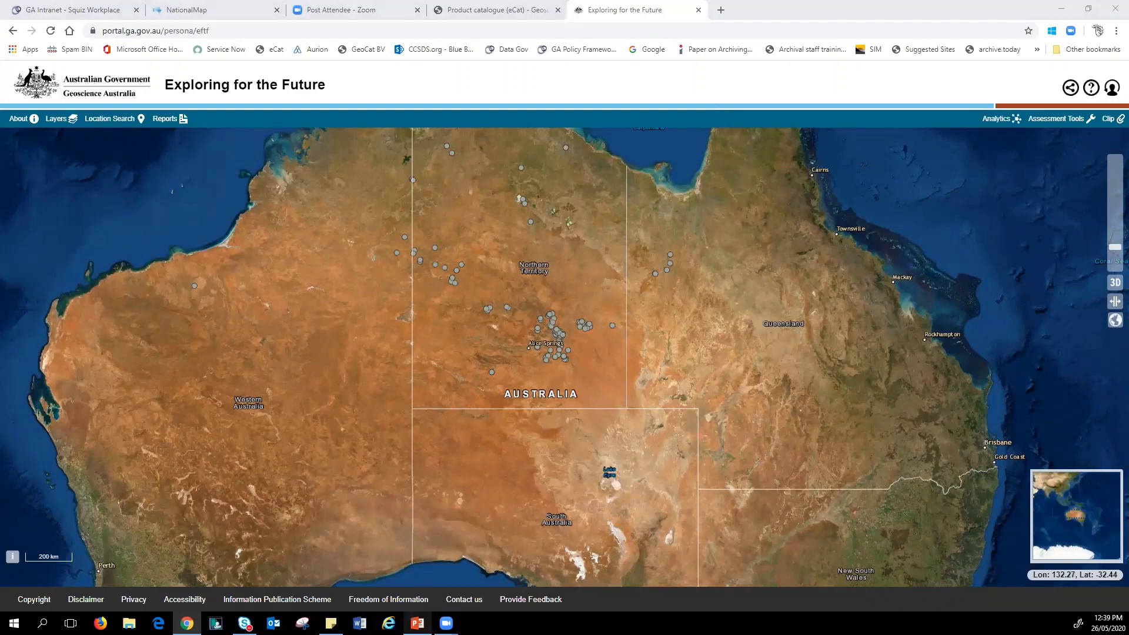
Switch to the PowerPoint presentation on discovering and accessing Geoscience Australia's data and publications
click(417, 622)
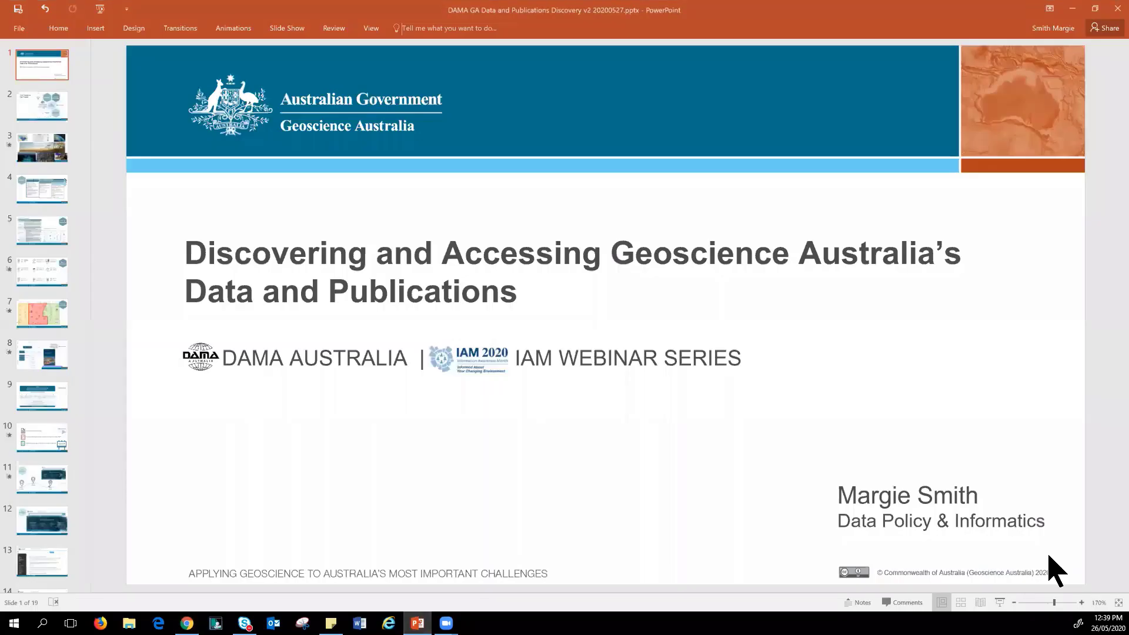